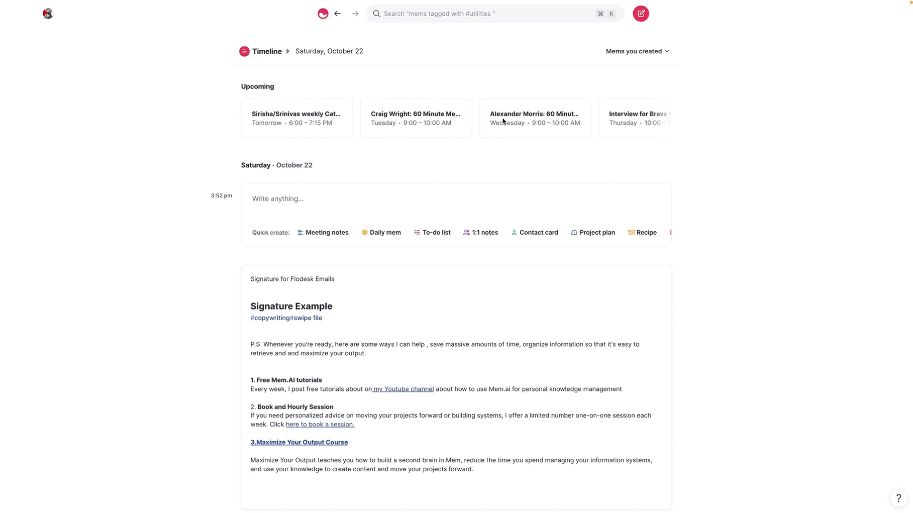
Open the 'Examples For When to Use Tags and Links' note from the search's recent notes
click(436, 17)
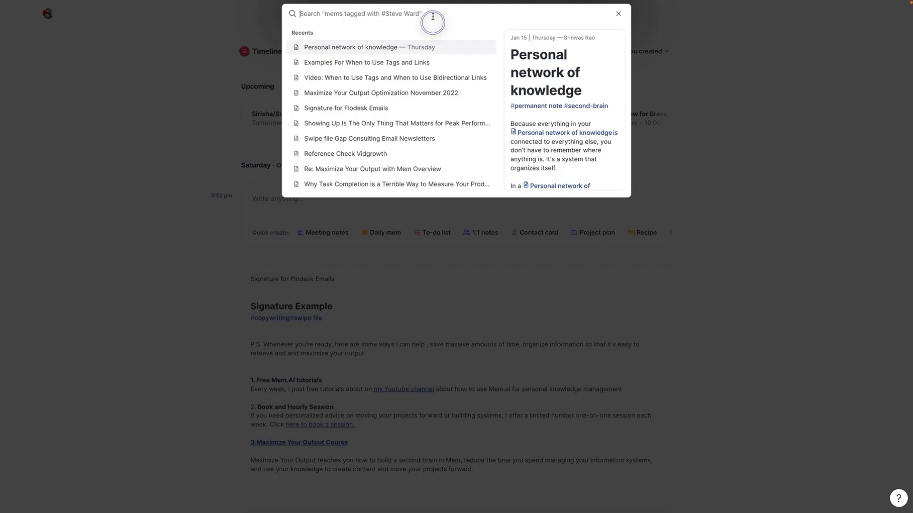
click(350, 61)
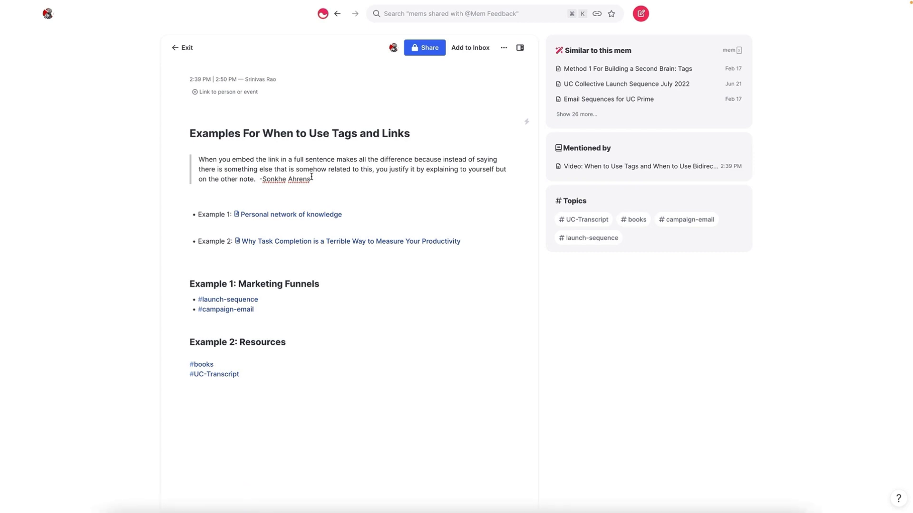
Move Personal network of knowledge to the left pane and open A Network of Contexts and Topics beside it
click(304, 215)
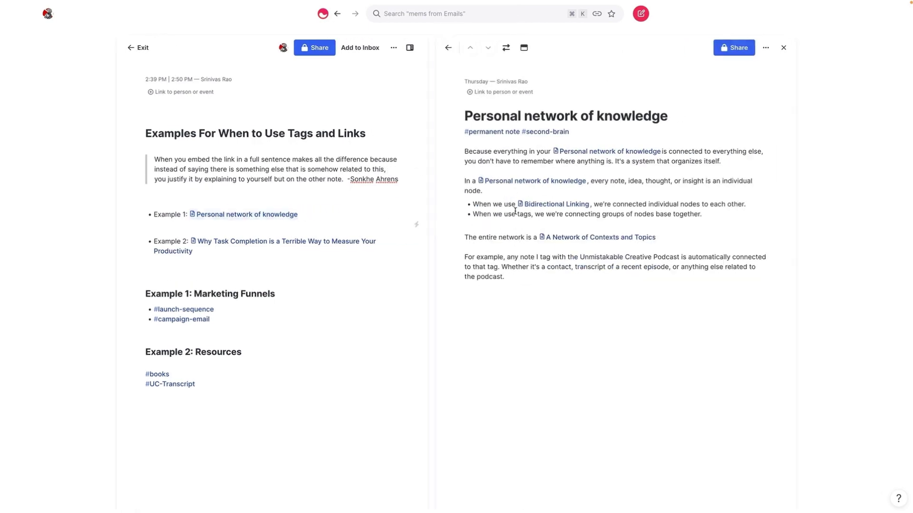
click(506, 48)
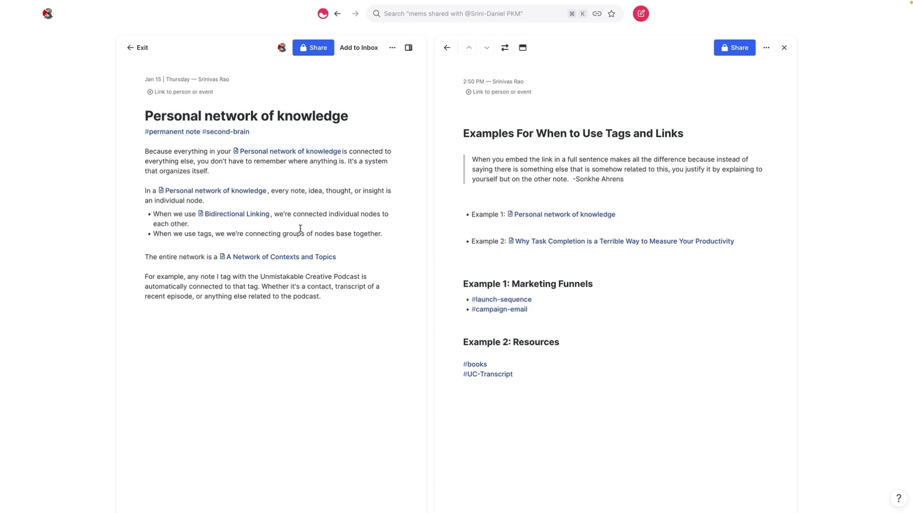
click(282, 258)
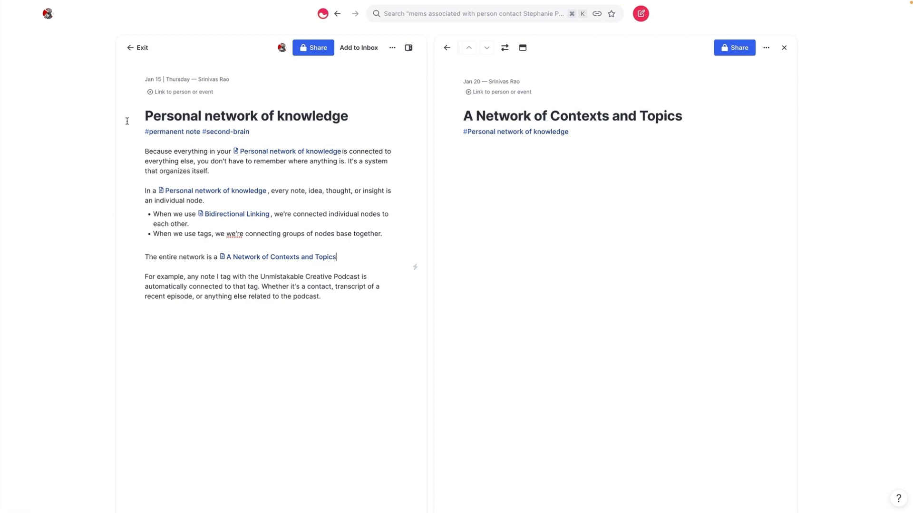
Return to the Examples note and put the Example 2 productivity note in the left pane
click(138, 51)
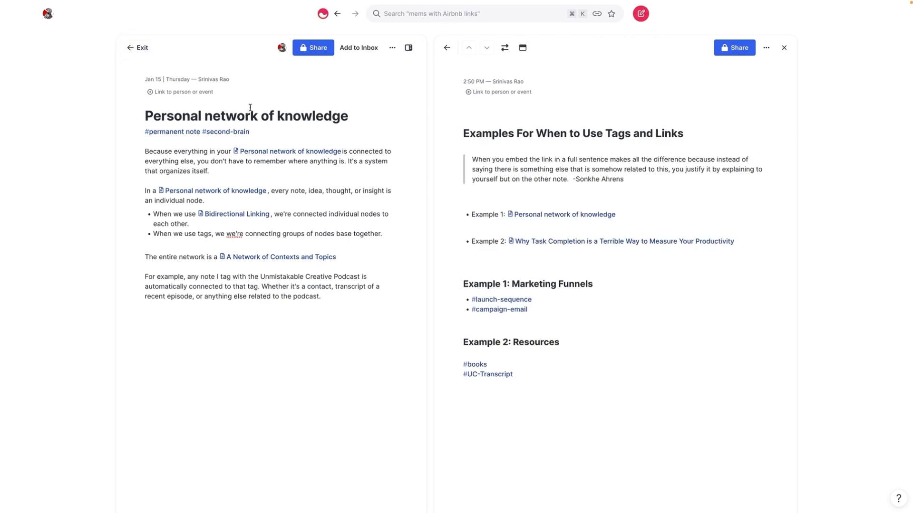
click(510, 49)
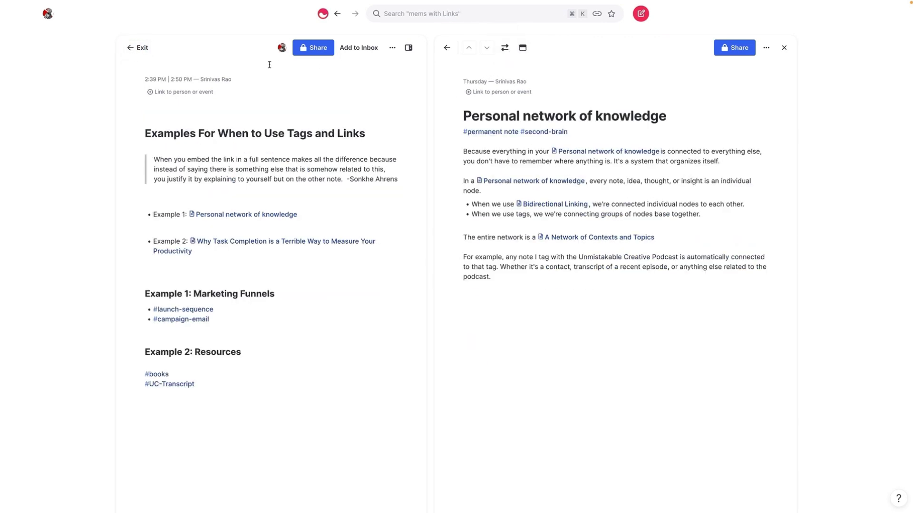
click(285, 246)
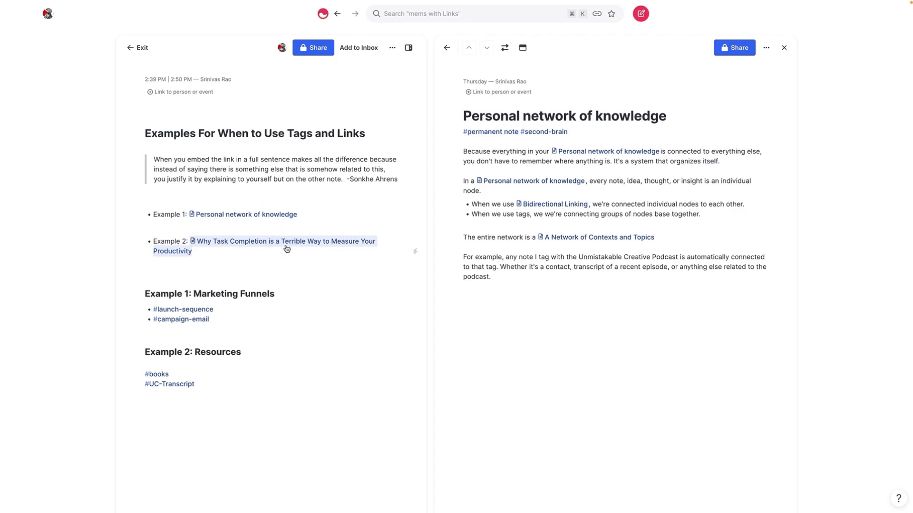
click(502, 46)
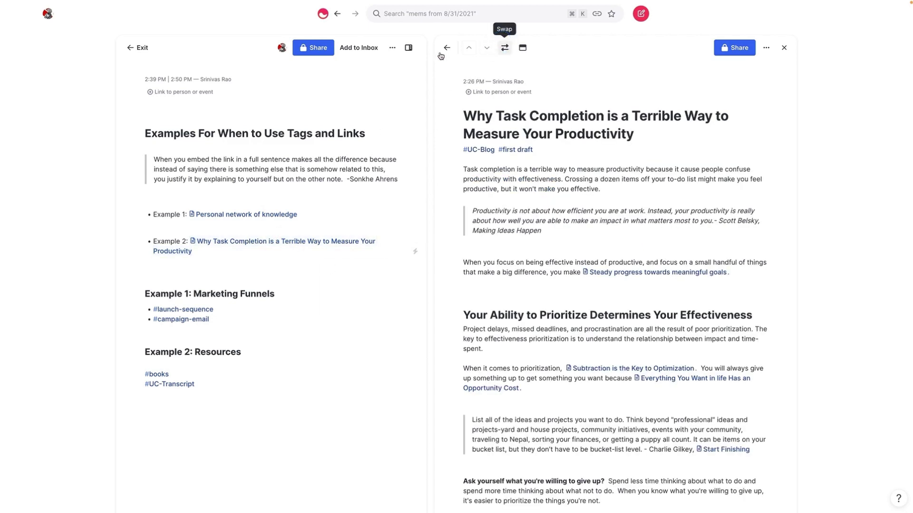
Scroll down through the Why Task Completion is a Terrible Way to Measure Your Productivity note
scroll(292, 210, down, 4)
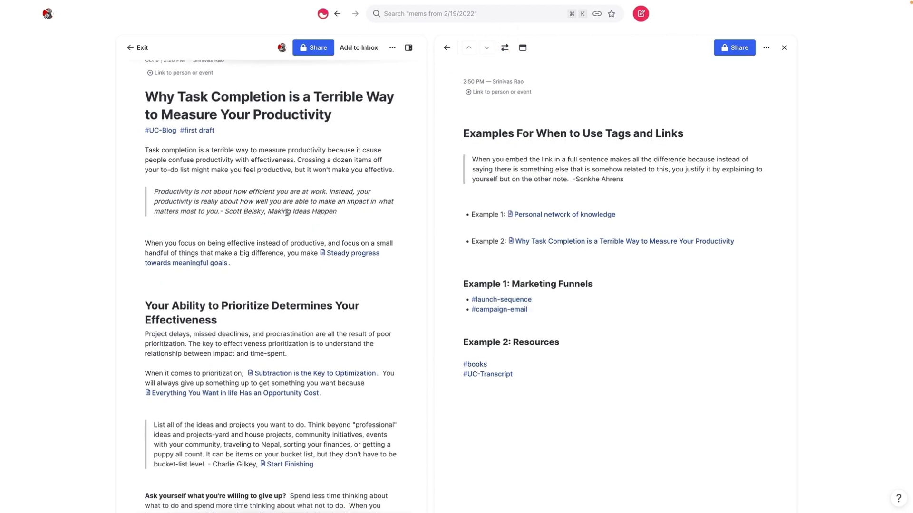
scroll(280, 218, down, 8)
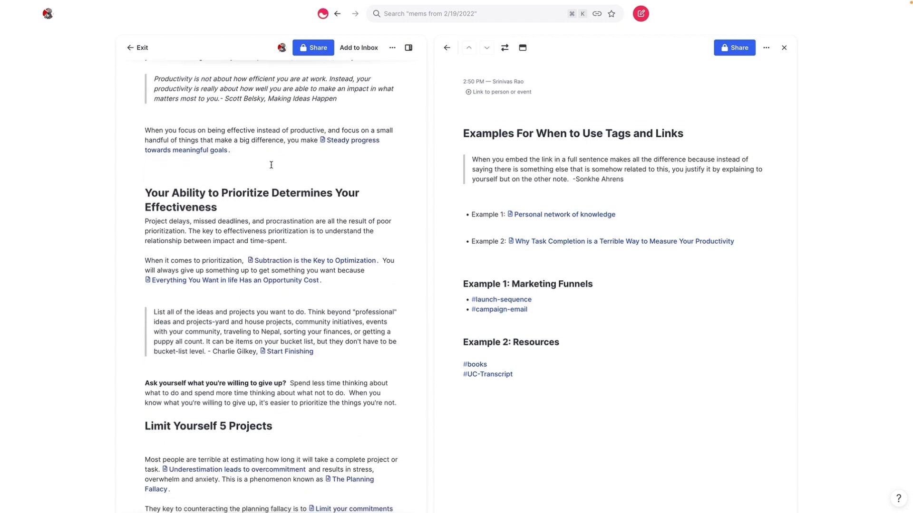
scroll(256, 181, down, 3)
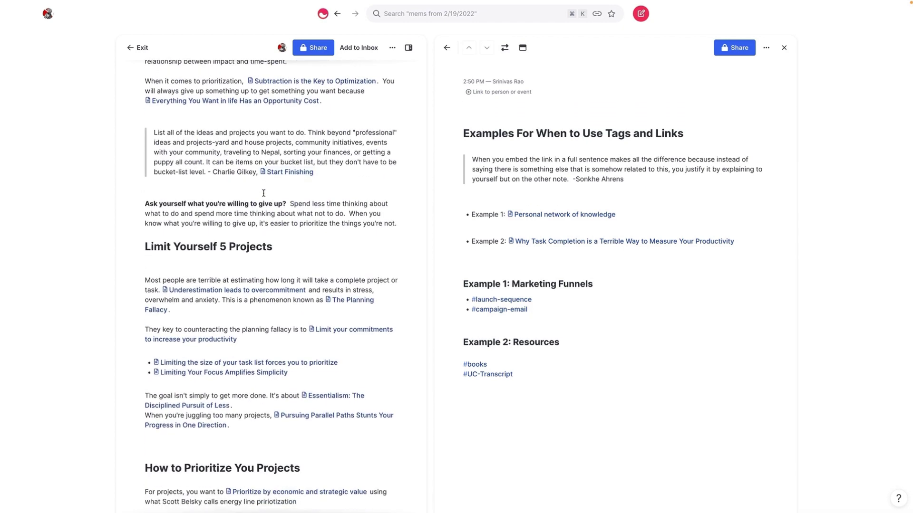
scroll(245, 190, down, 3)
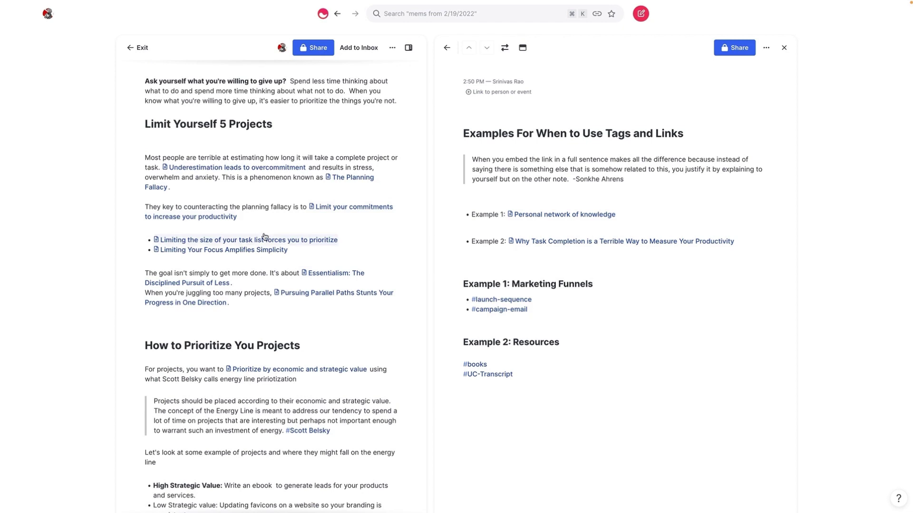
scroll(260, 203, down, 1)
scroll(202, 131, down, 1)
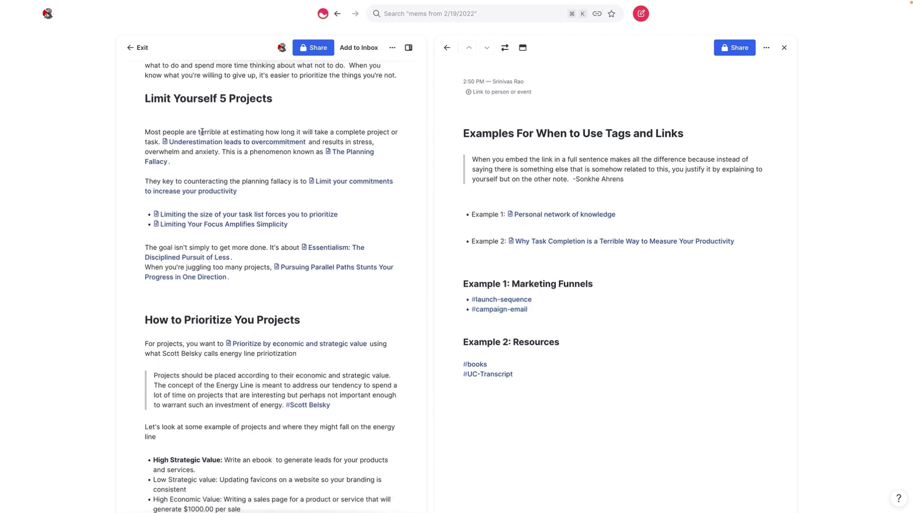
scroll(203, 186, down, 4)
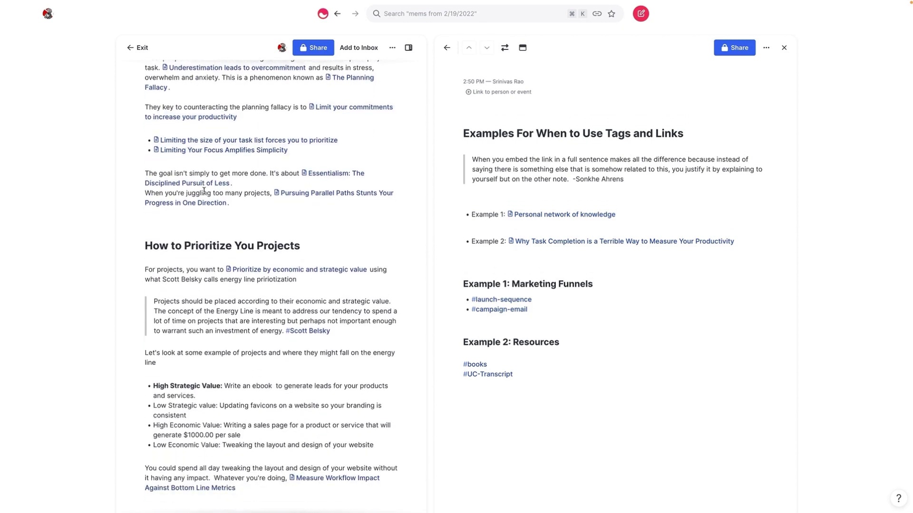
scroll(253, 233, down, 3)
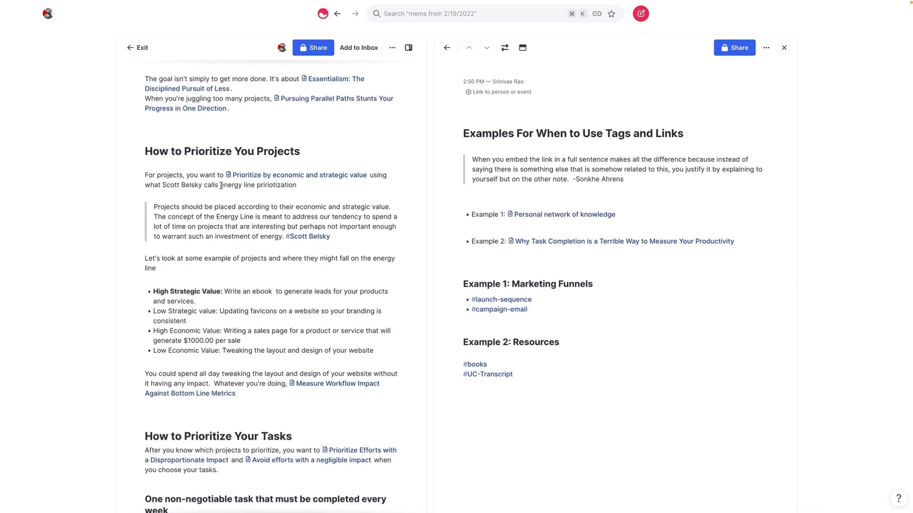
scroll(194, 335, down, 10)
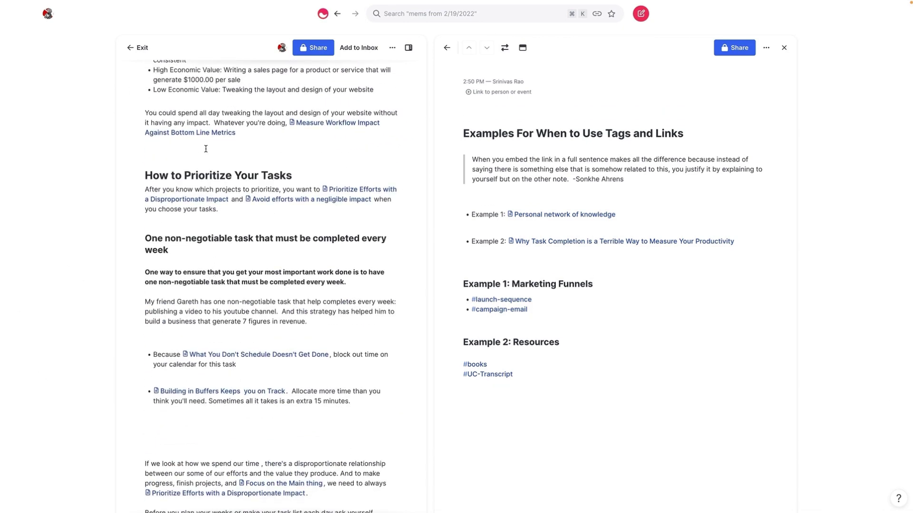
scroll(195, 254, down, 8)
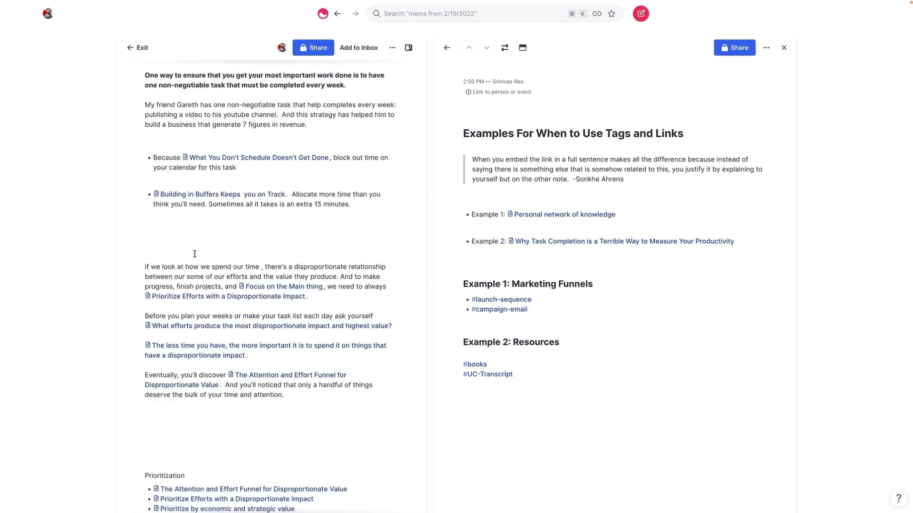
scroll(196, 254, down, 1)
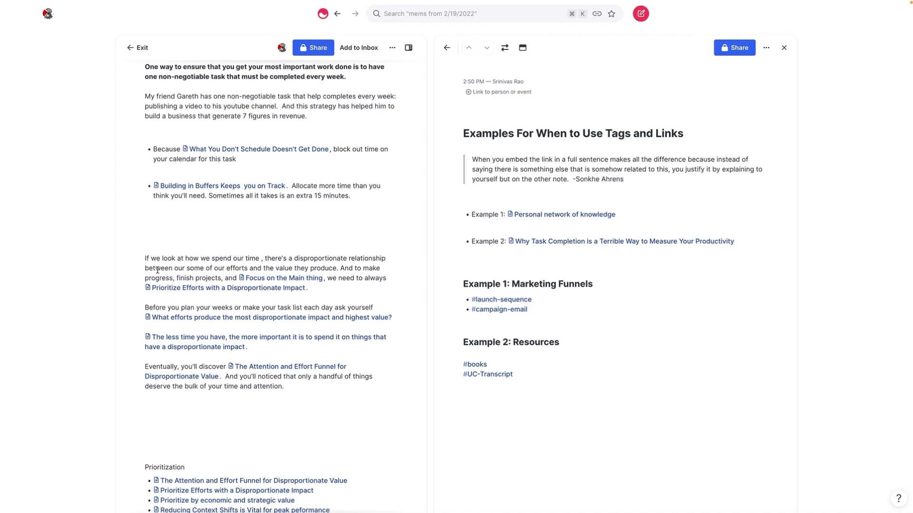
scroll(203, 243, up, 5)
scroll(210, 263, up, 5)
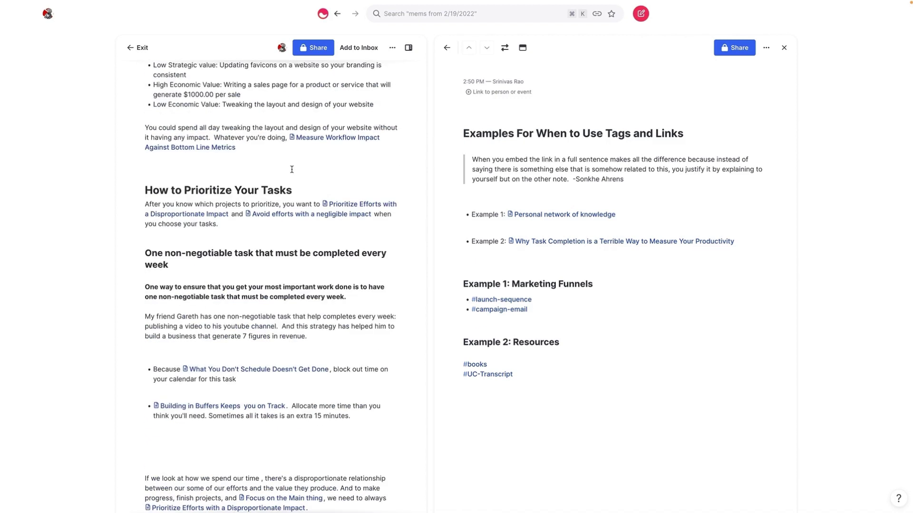
scroll(259, 349, down, 15)
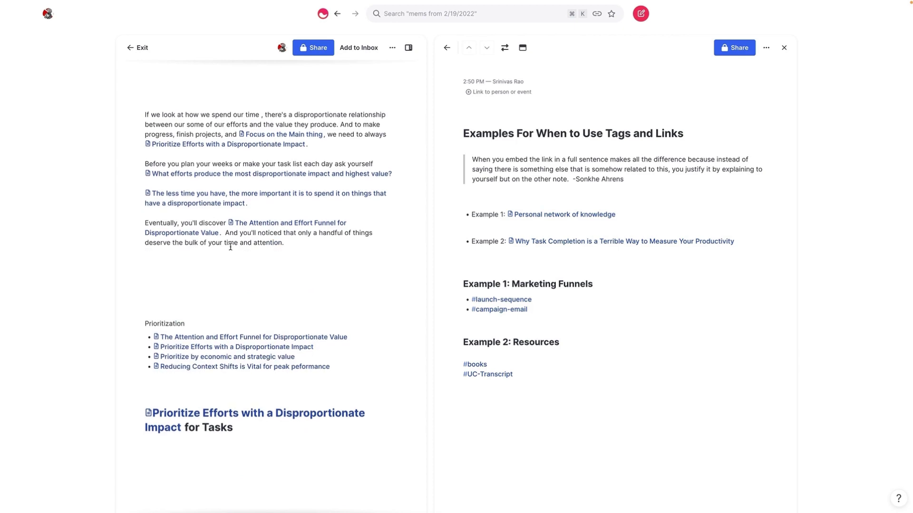
scroll(204, 237, up, 4)
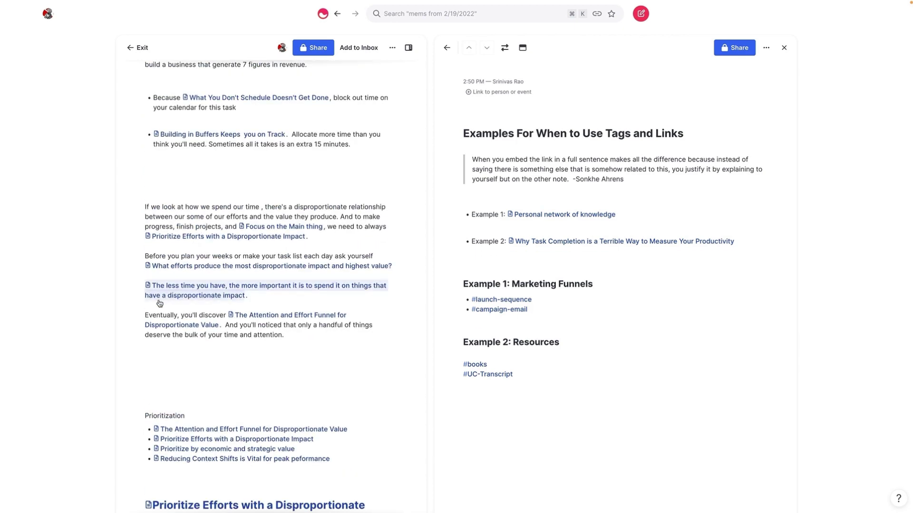
scroll(294, 258, up, 3)
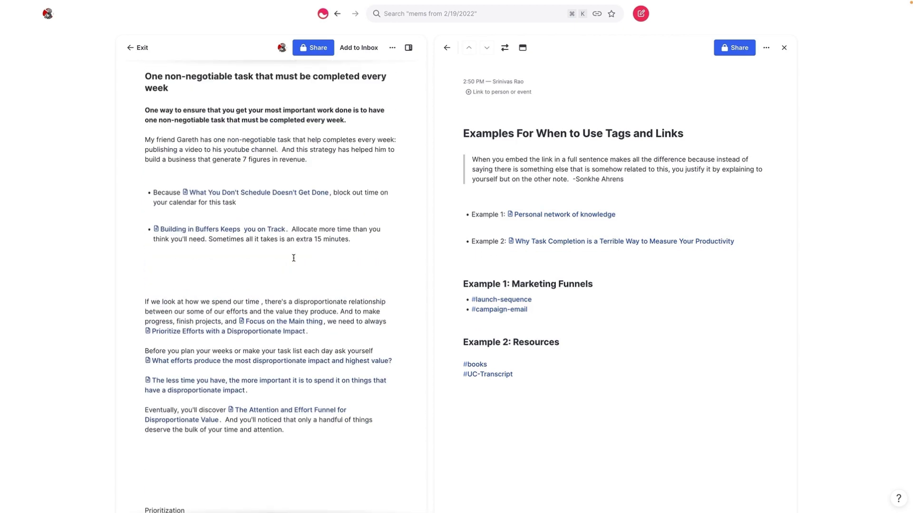
scroll(245, 238, up, 1)
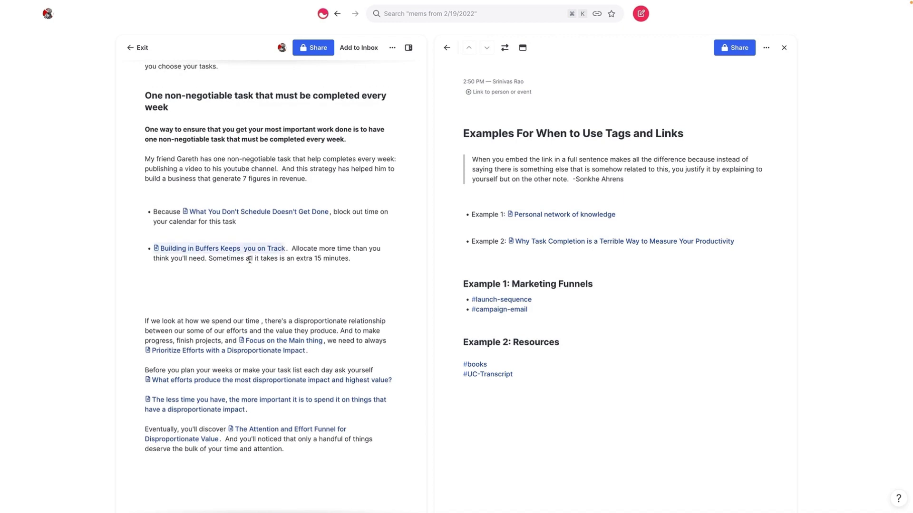
click(262, 289)
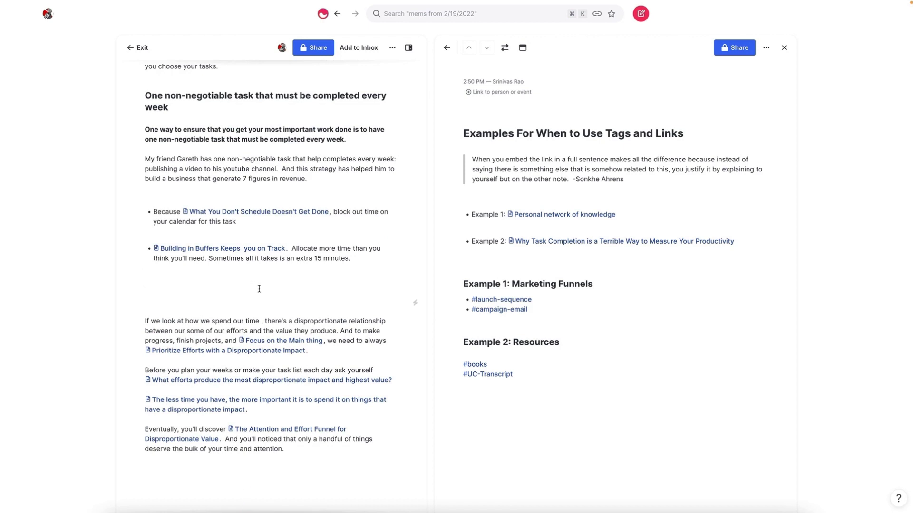
scroll(254, 285, up, 1)
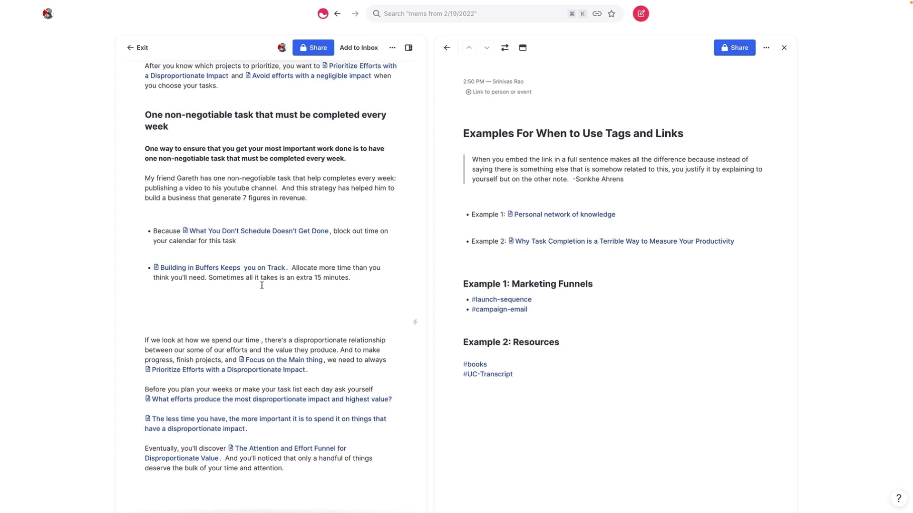
scroll(262, 285, up, 3)
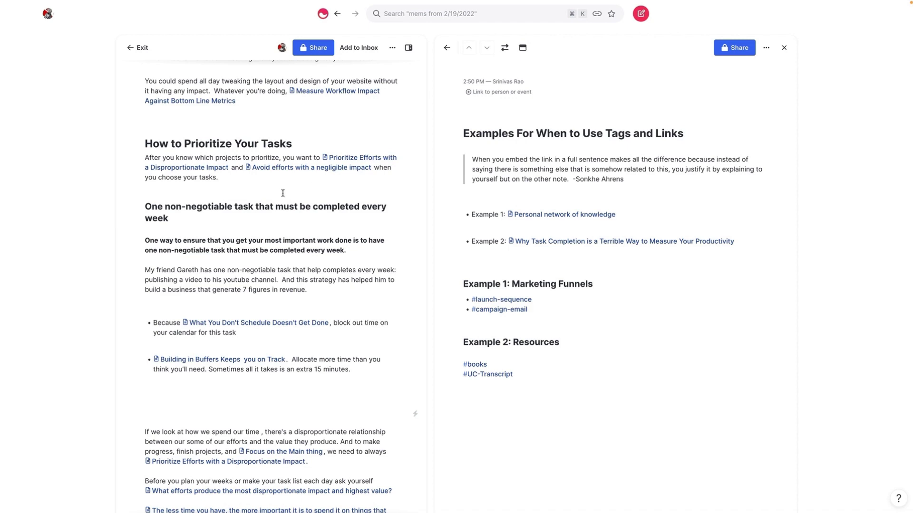
Open the Projects note from the sidebar's Starred list and dismiss the search palette
click(399, 12)
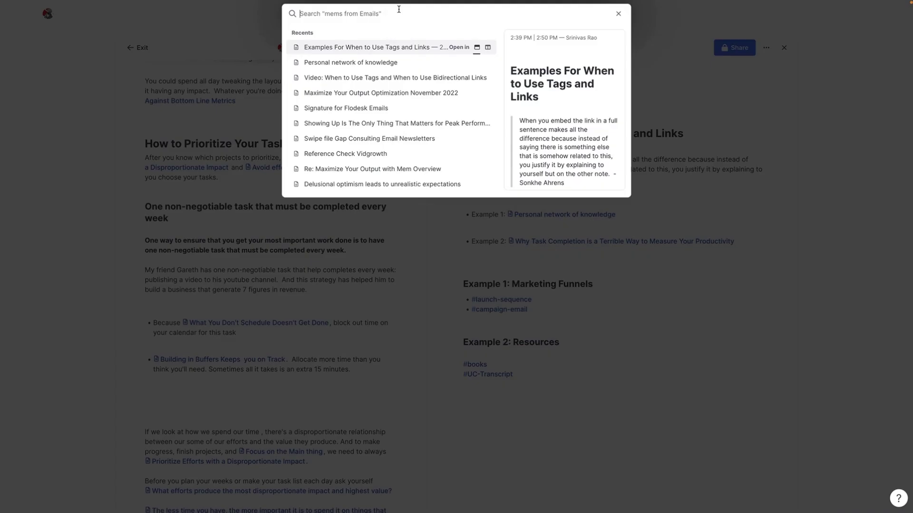
mouse_move(2, 55)
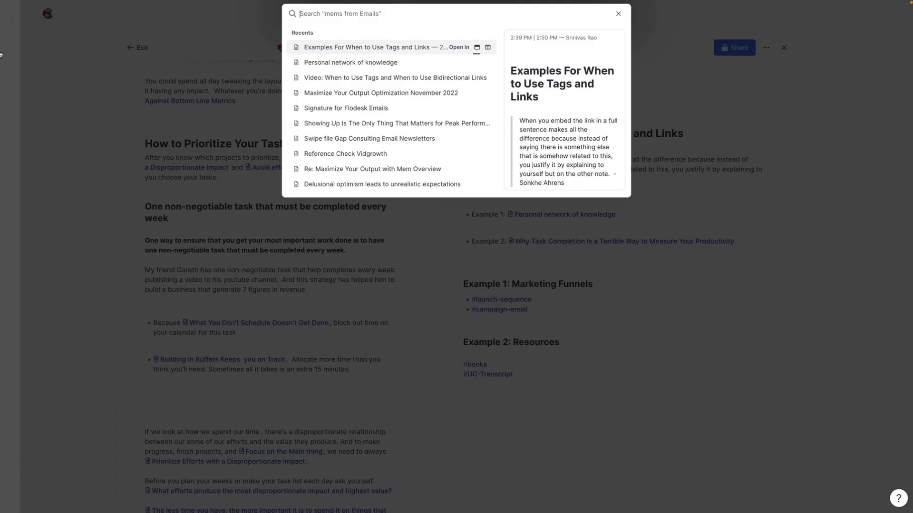
click(91, 114)
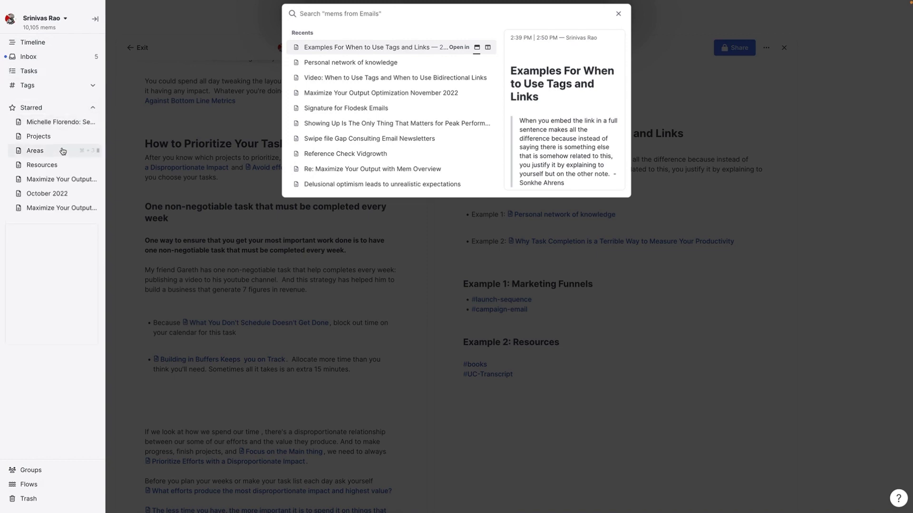
click(62, 137)
click(224, 240)
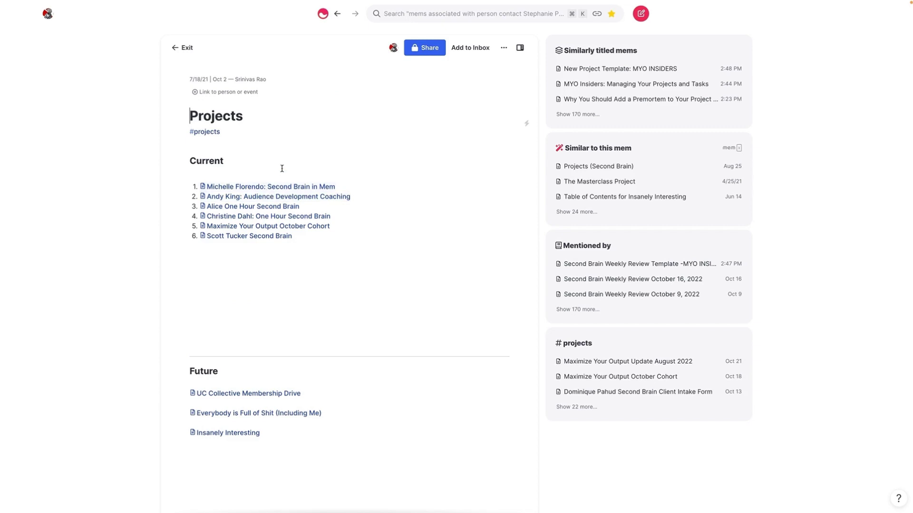
Put Maximize Your Output October Cohort in the left pane beside Projects and scroll through it
click(319, 230)
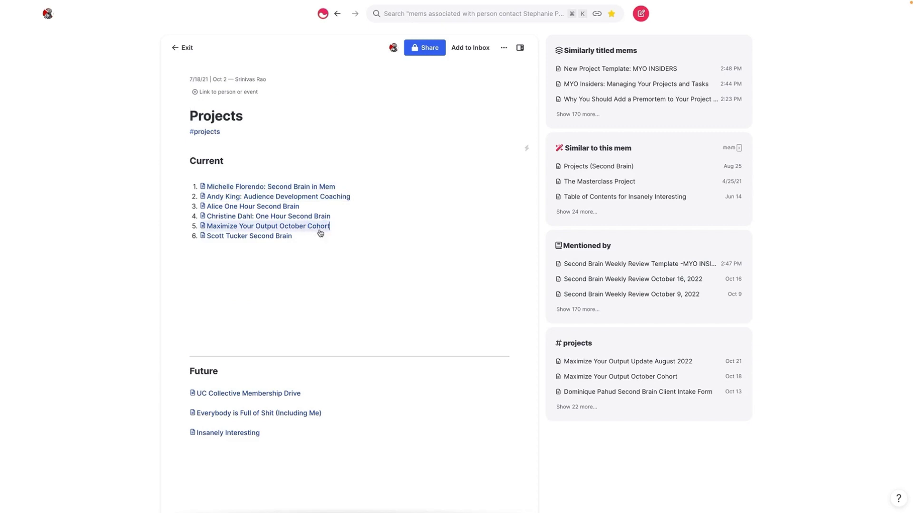
click(504, 51)
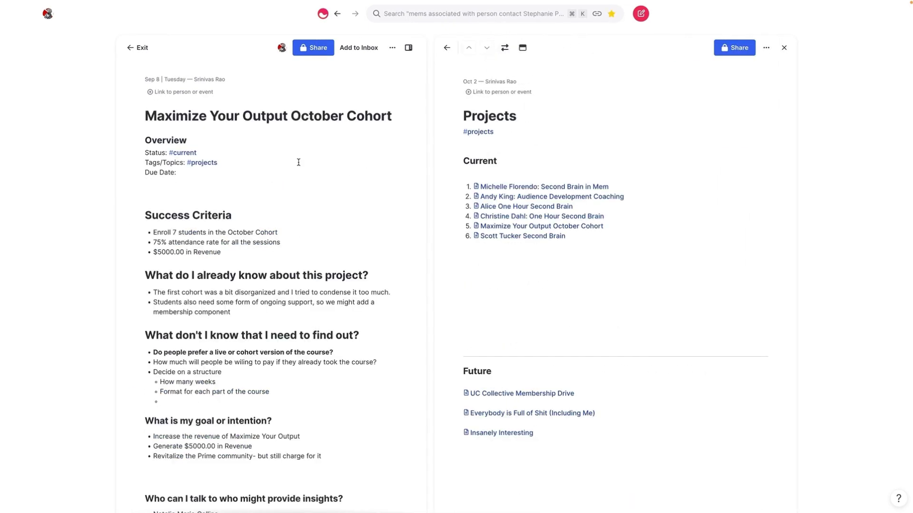
scroll(281, 176, down, 8)
scroll(280, 176, down, 5)
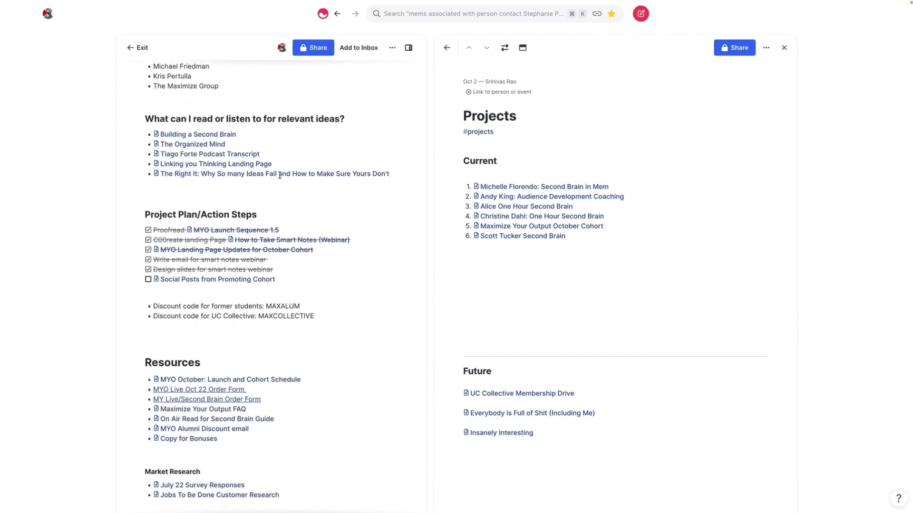
scroll(197, 132, down, 2)
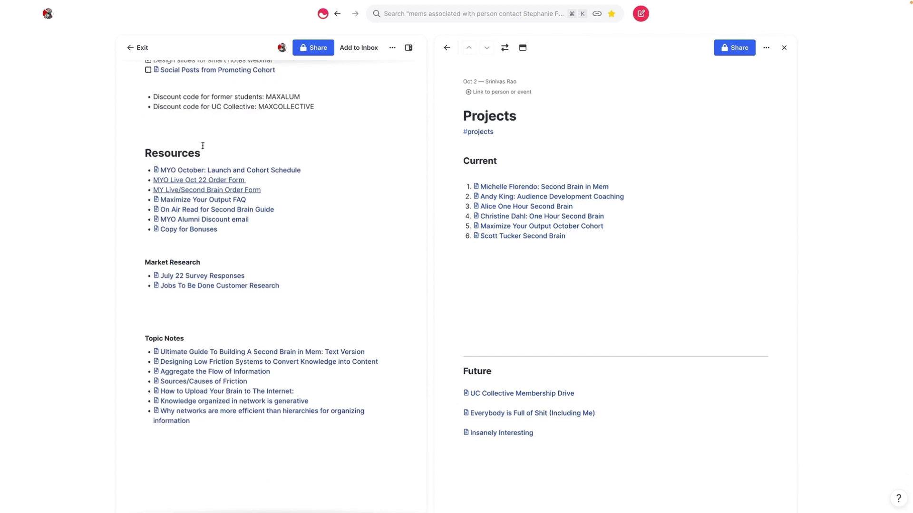
scroll(294, 220, down, 1)
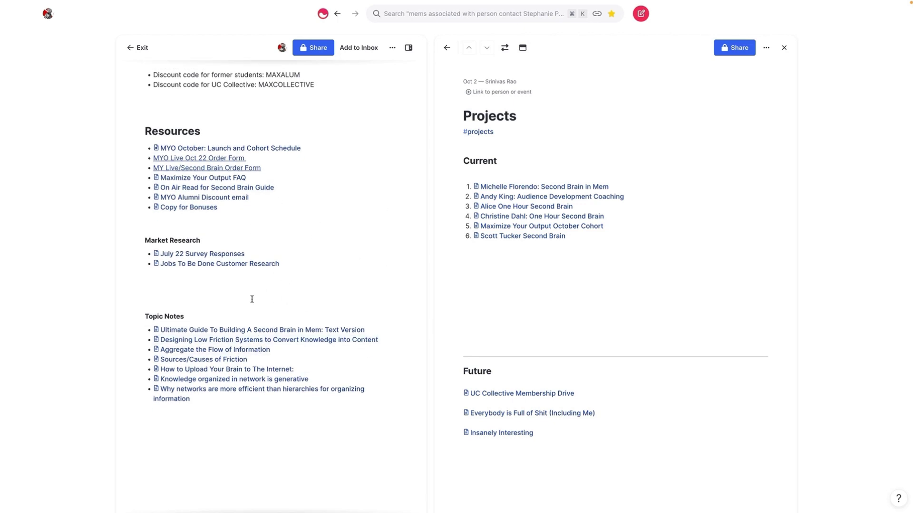
scroll(261, 294, up, 1)
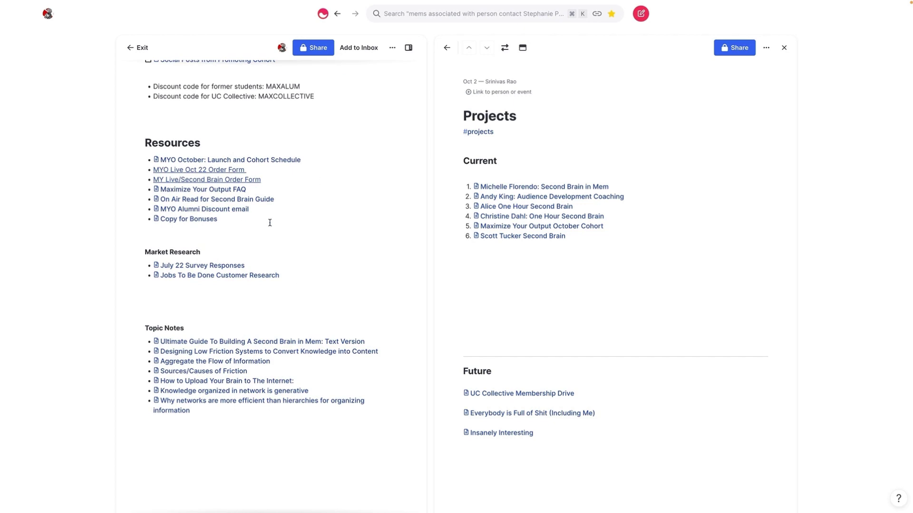
scroll(269, 223, up, 3)
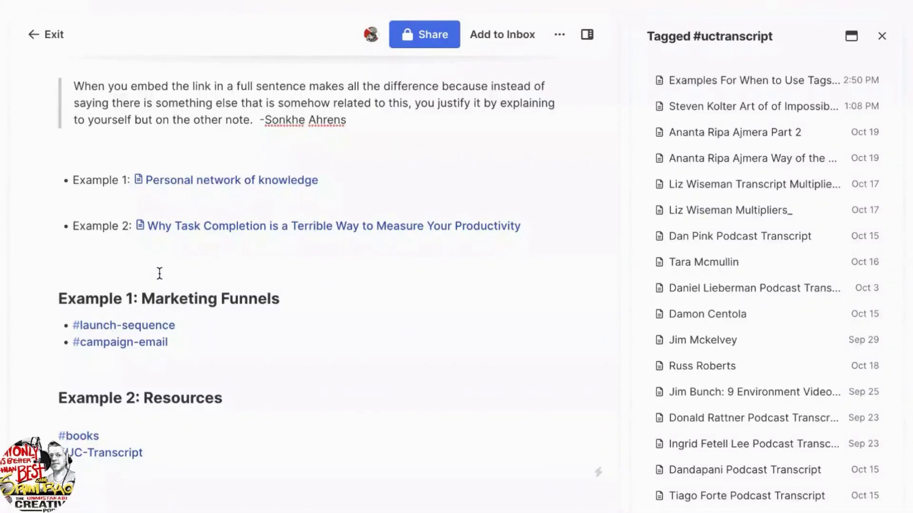
Close the Tagged #uctranscript panel and place the cursor after #campaign-email in the note
click(882, 36)
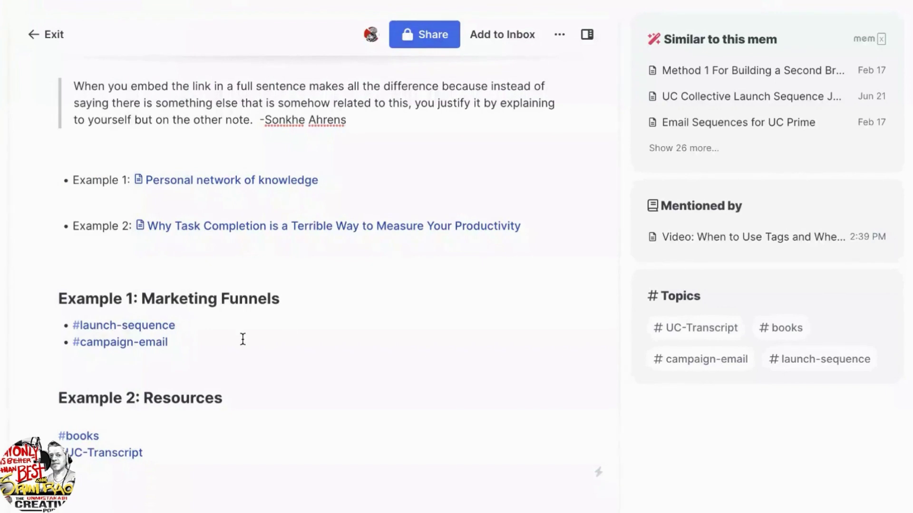
click(157, 349)
Expand Similar to this mem with 'Show 26 more...' and scroll through the launch-sequence mems
mouse_move(751, 236)
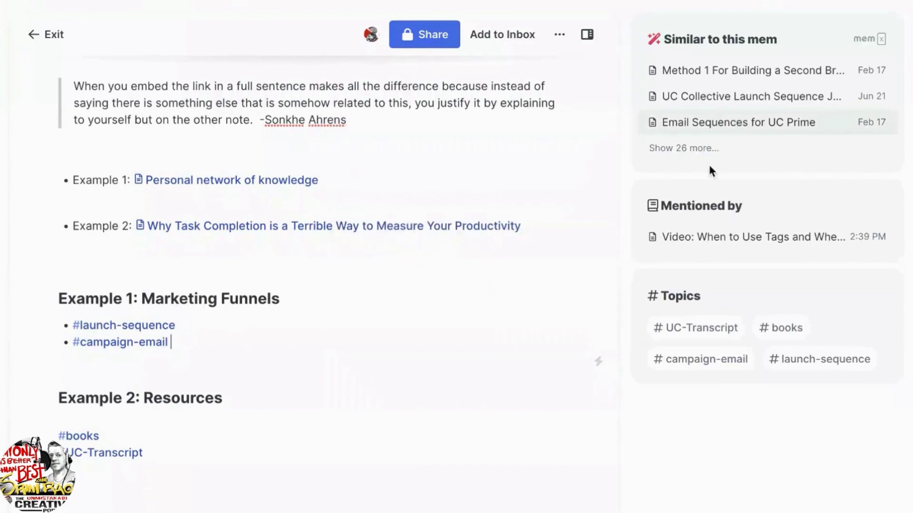
click(684, 148)
scroll(761, 238, down, 6)
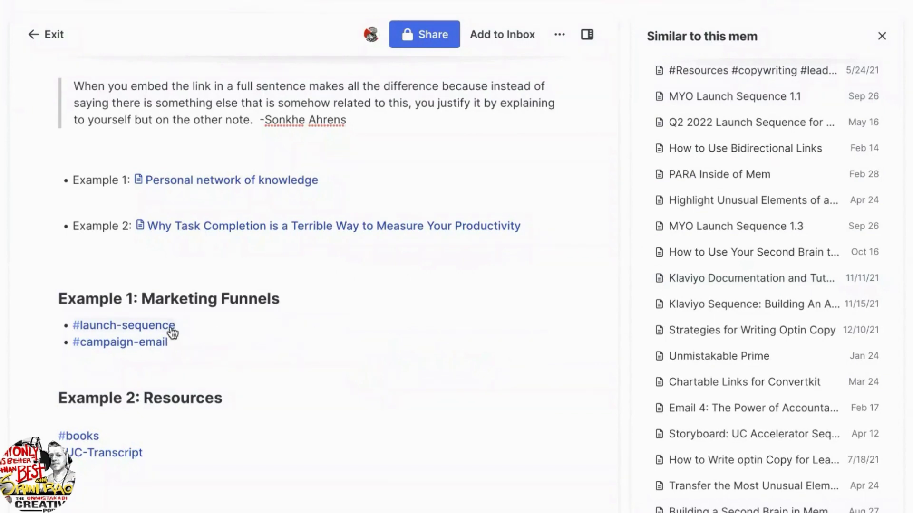
scroll(760, 202, up, 5)
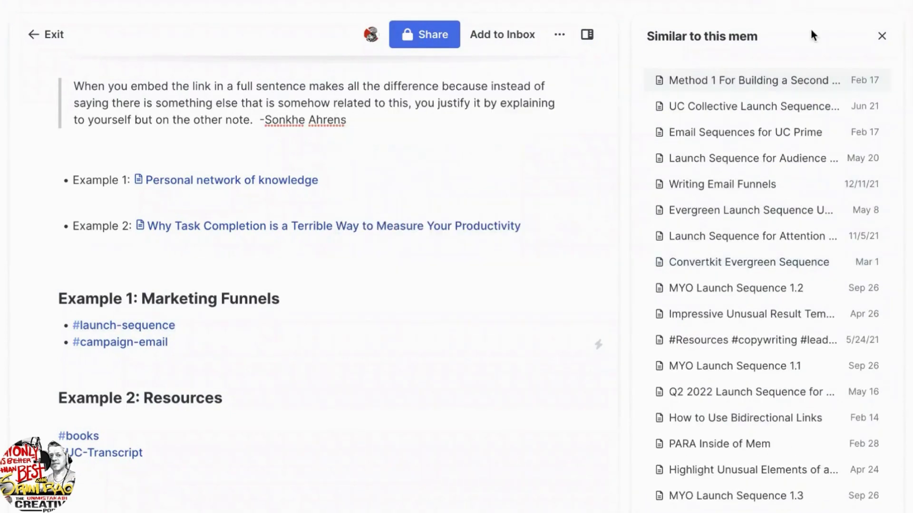
scroll(765, 228, down, 6)
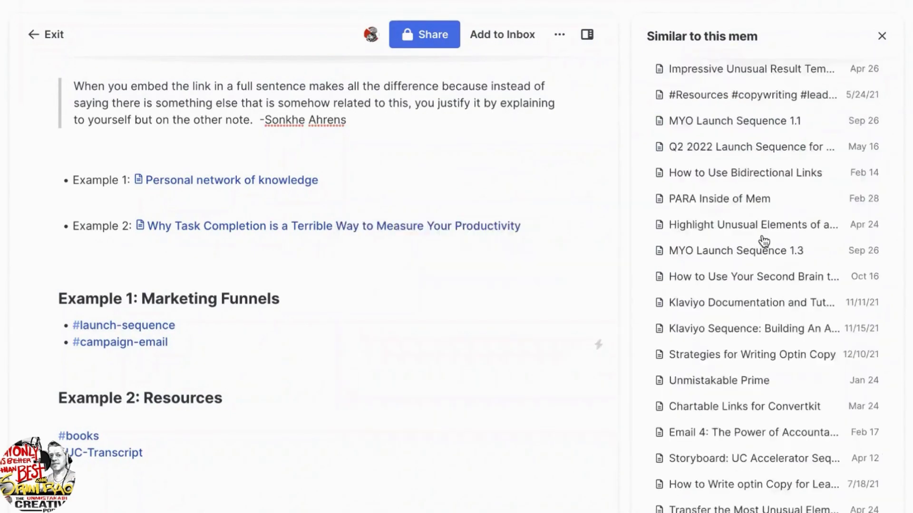
scroll(738, 269, up, 6)
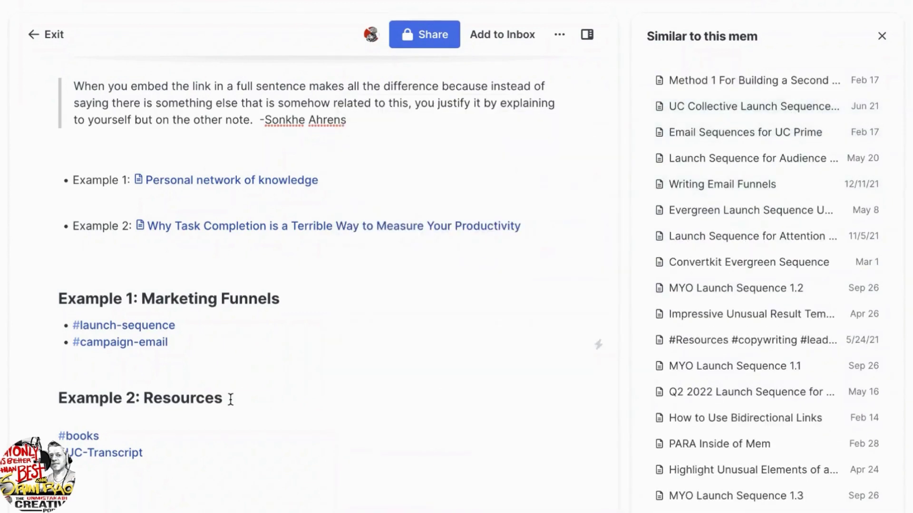
scroll(751, 237, down, 6)
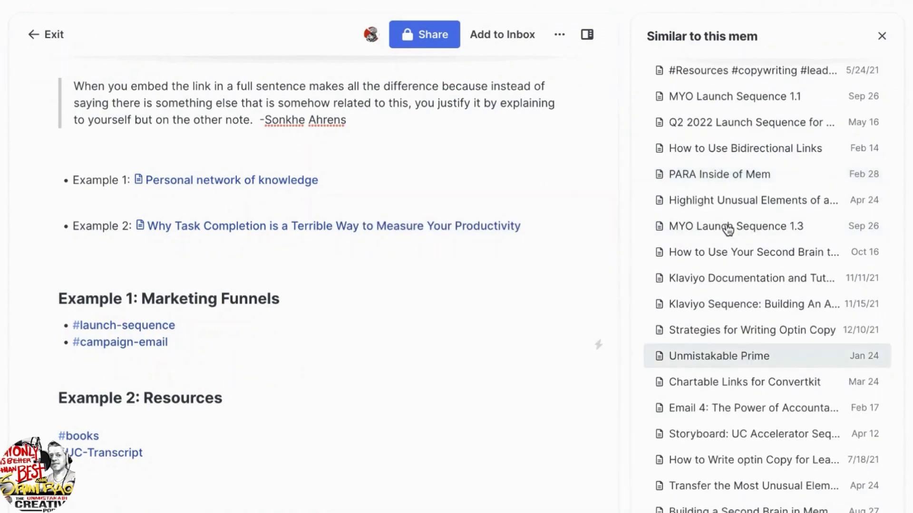
Open MYO Launch Sequence 1.5 via 1.3's #launch-sequence tag list, then list #campaign-email notes
click(727, 227)
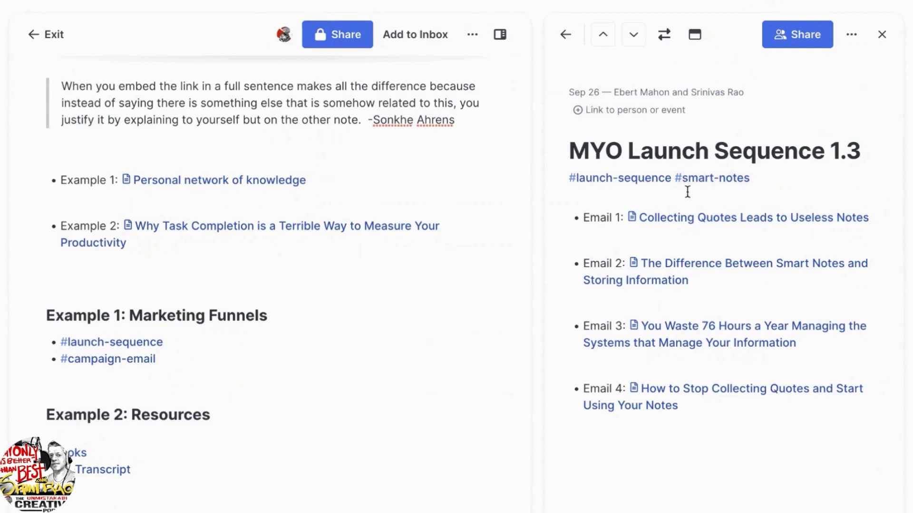
click(628, 181)
scroll(694, 210, down, 3)
scroll(691, 224, up, 3)
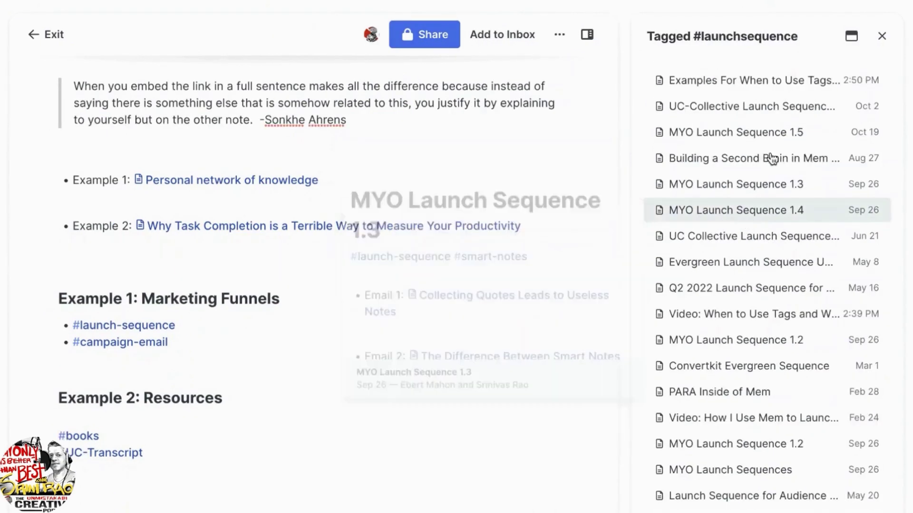
click(775, 132)
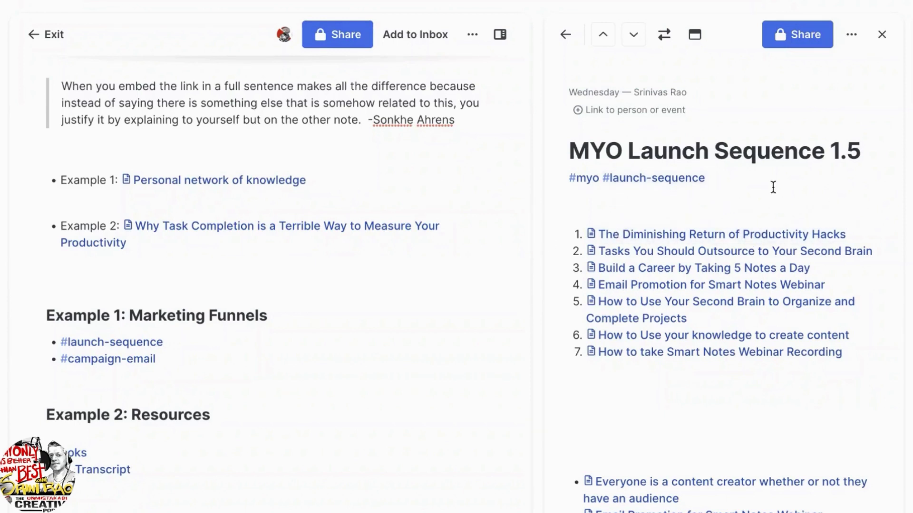
click(135, 361)
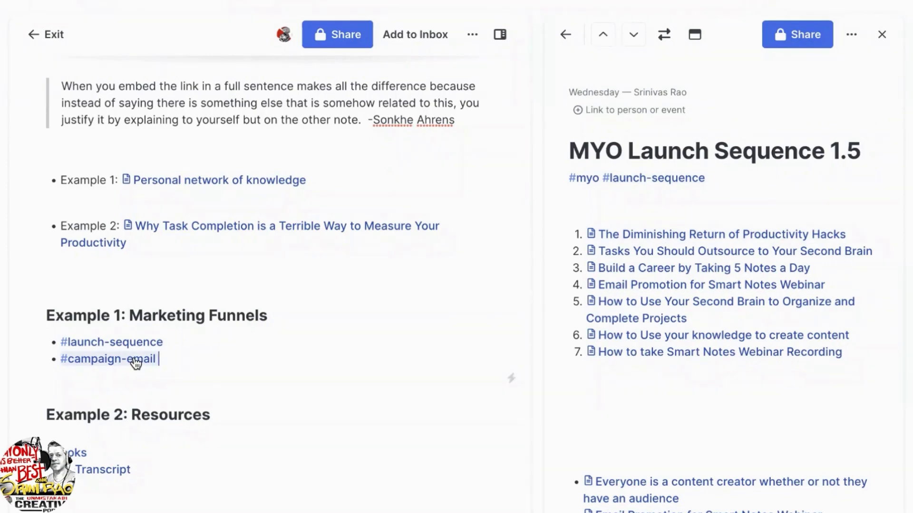
click(136, 361)
Open The Secret to Success in Every Domain from the #campaign-email list and scroll through it
click(714, 181)
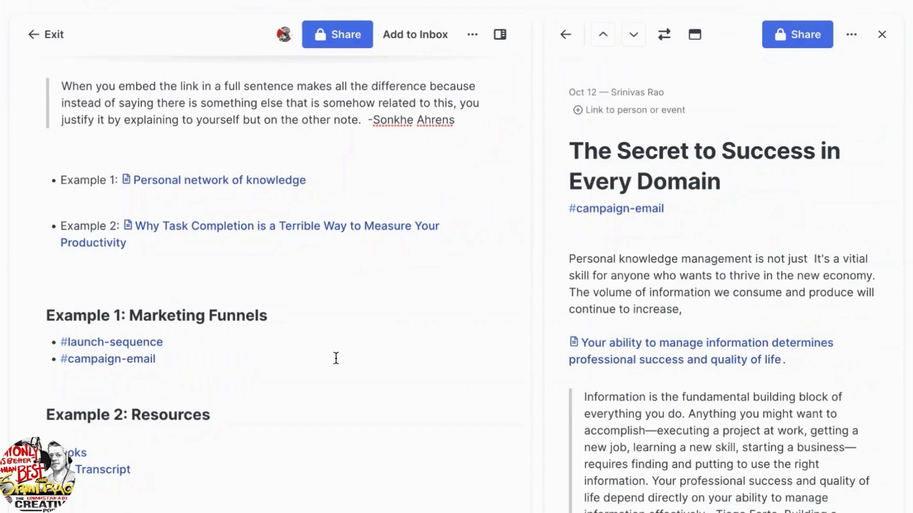
scroll(224, 303, down, 1)
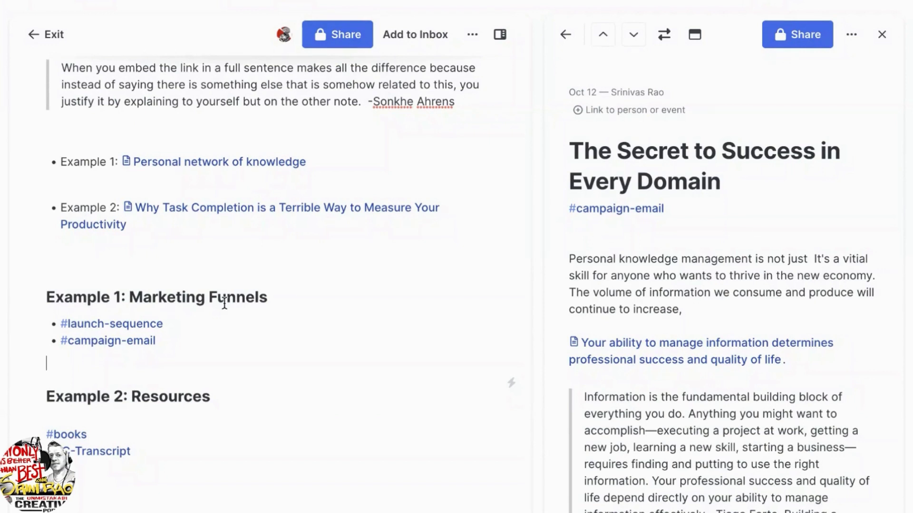
scroll(281, 346, down, 1)
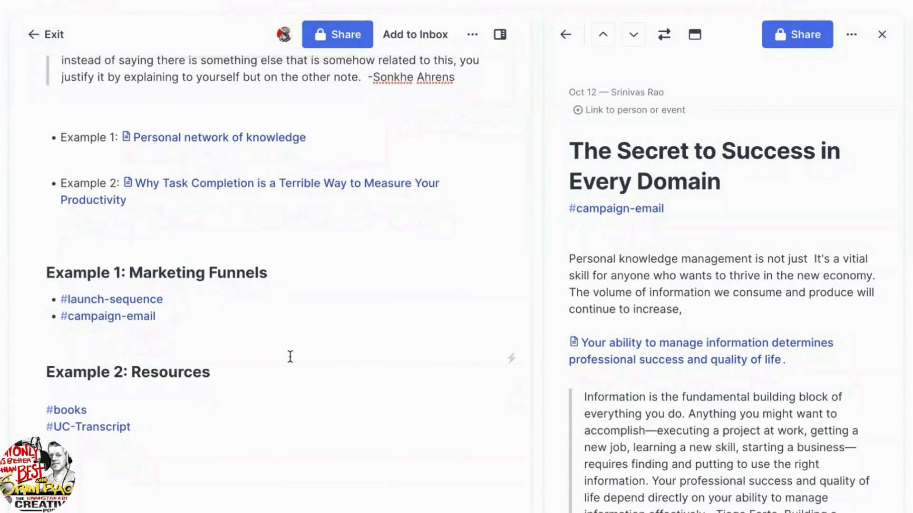
Show the Tagged #uctranscript list beside the Examples note and browse its podcast transcripts
click(105, 433)
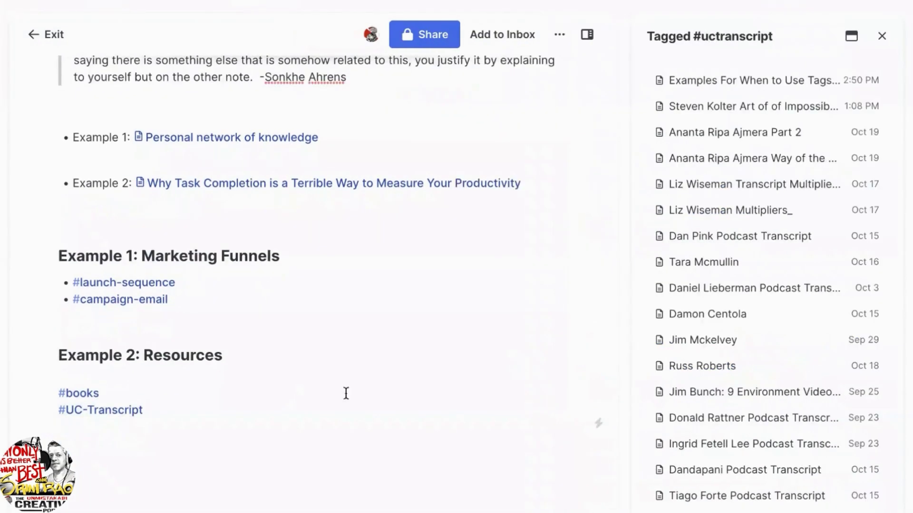
mouse_move(717, 139)
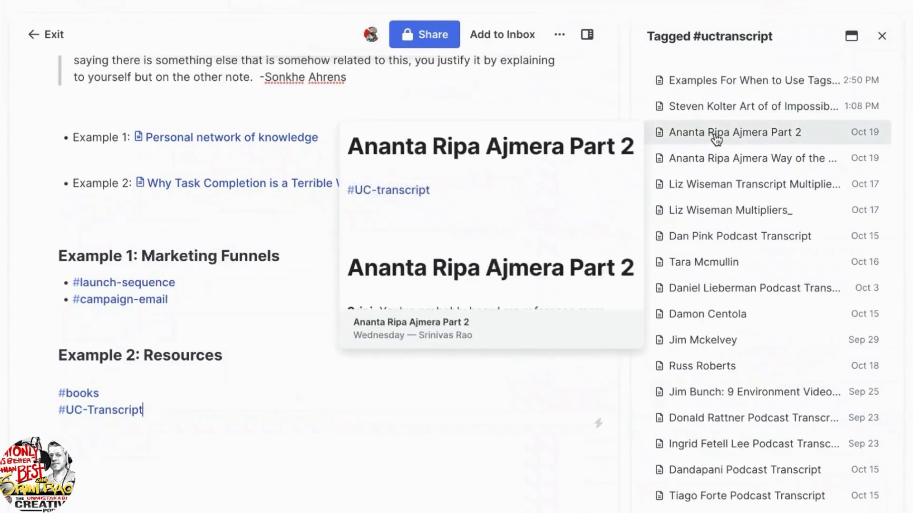
mouse_move(719, 192)
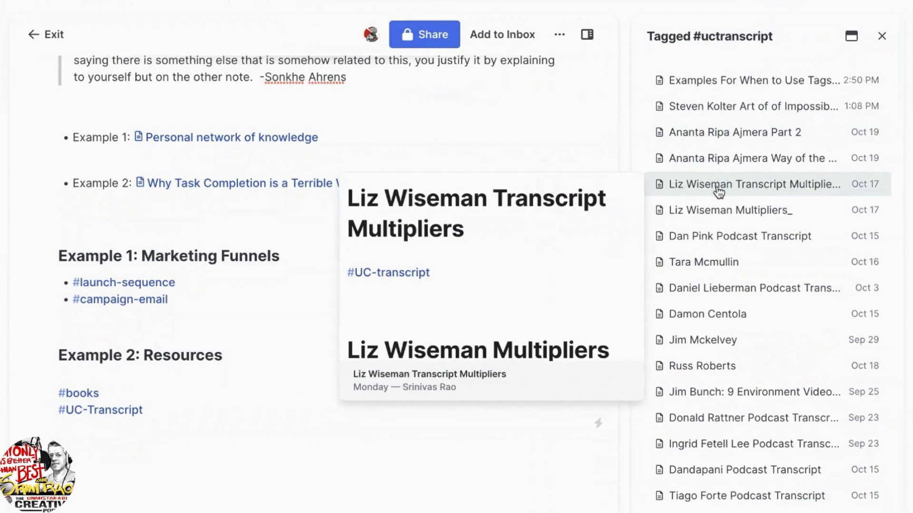
scroll(725, 407, down, 20)
scroll(714, 403, down, 2)
mouse_move(711, 392)
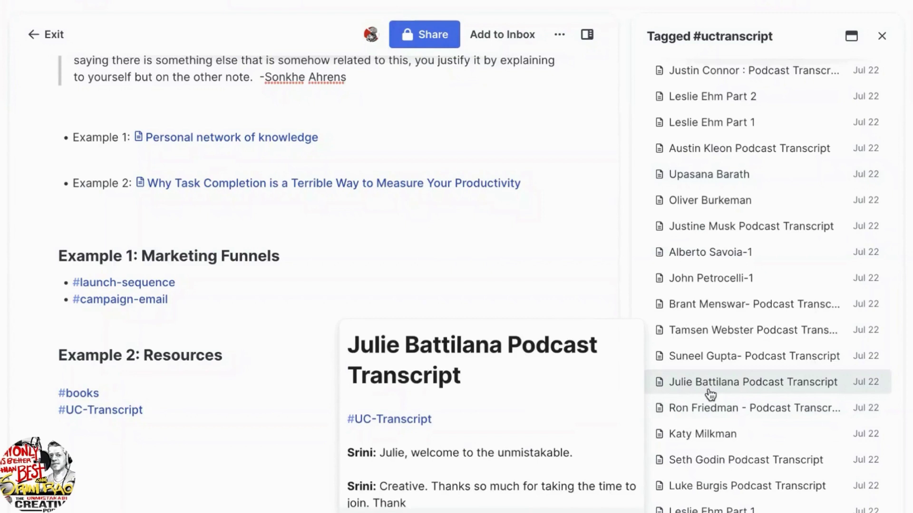
mouse_move(688, 356)
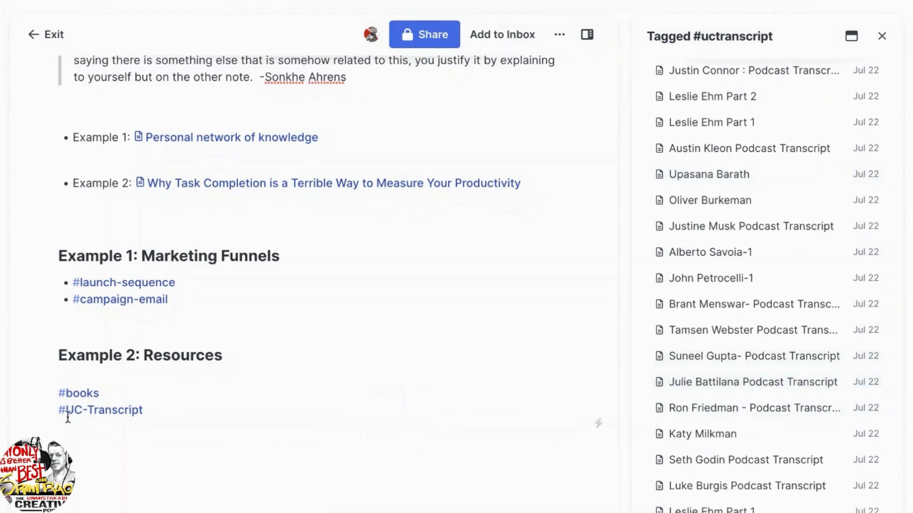
Open the Tagged #books sidebar and browse its #books mems and Mentions "books" list
click(71, 397)
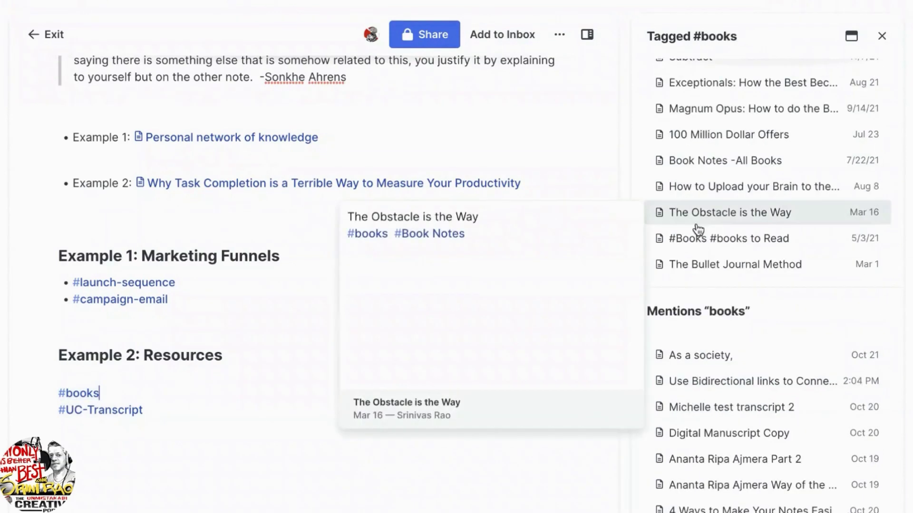
scroll(697, 228, up, 15)
scroll(736, 168, up, 3)
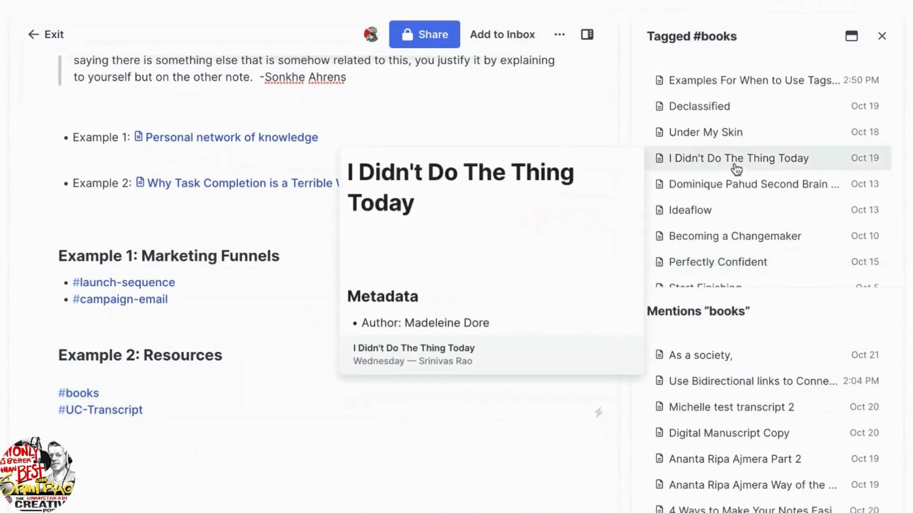
scroll(735, 164, down, 1)
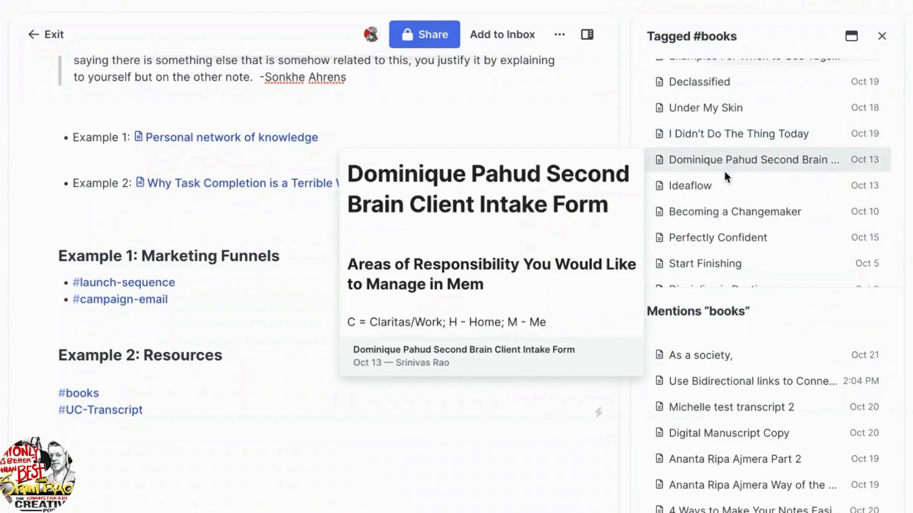
click(261, 420)
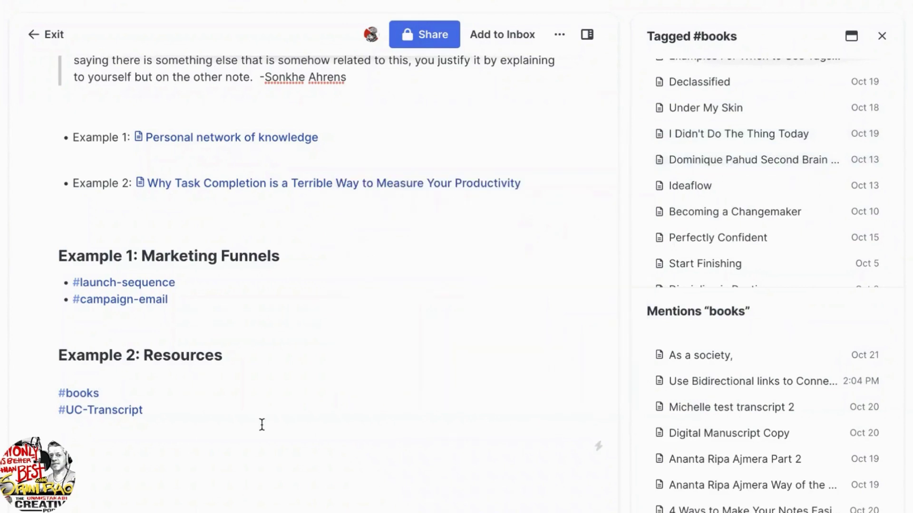